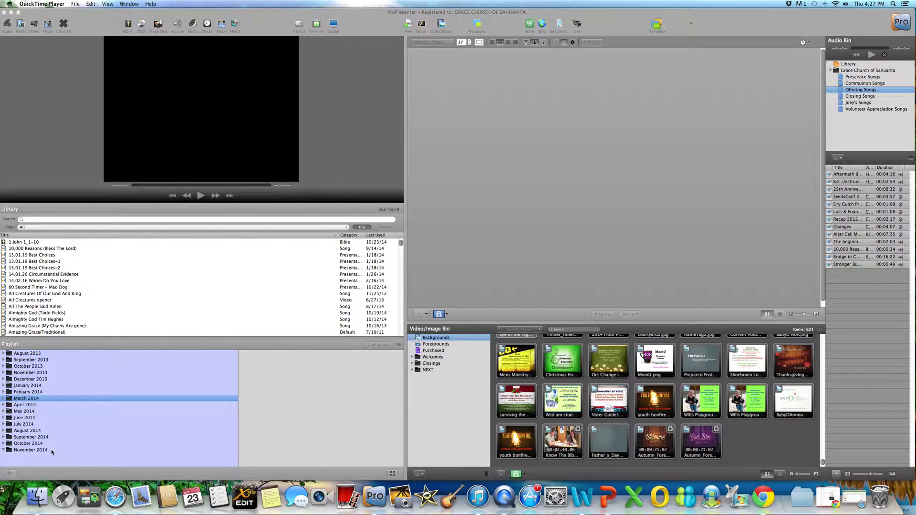
# Select the November 2014 folder and choose New PCO Playlist from the gear menu
pyautogui.click(33, 450)
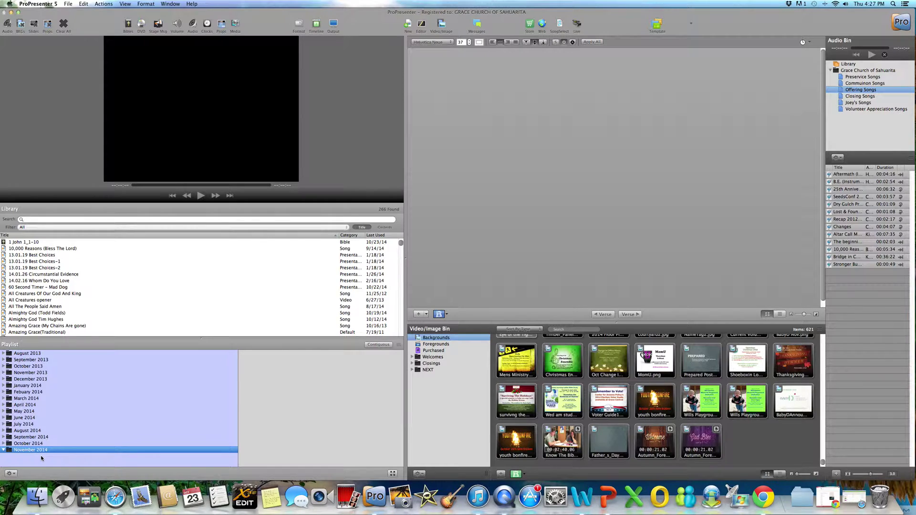
pyautogui.click(11, 473)
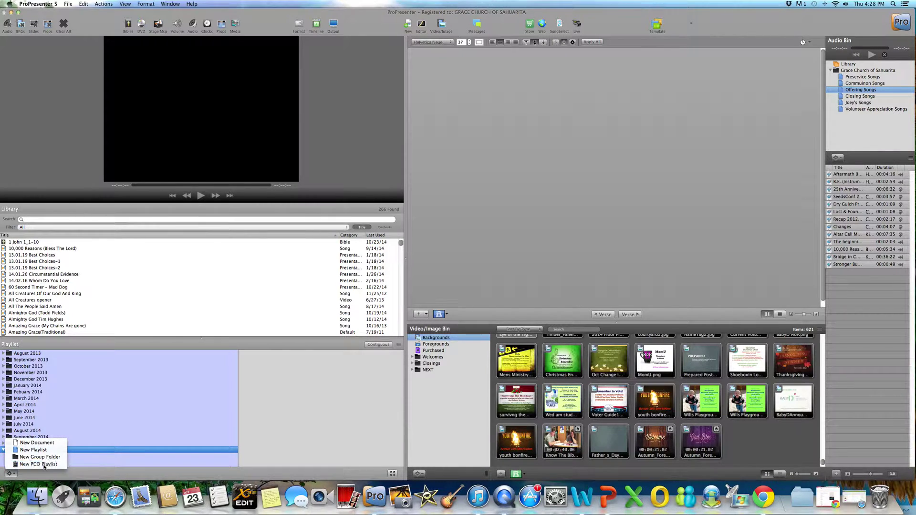
pyautogui.click(40, 464)
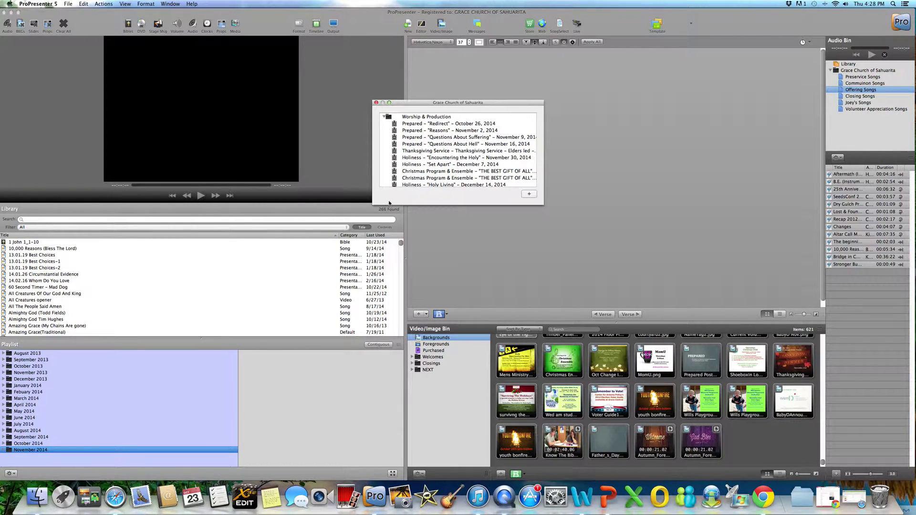
pyautogui.scroll(-3, 487, 157)
pyautogui.scroll(3, 487, 157)
pyautogui.scroll(-3, 487, 157)
pyautogui.scroll(5, 487, 157)
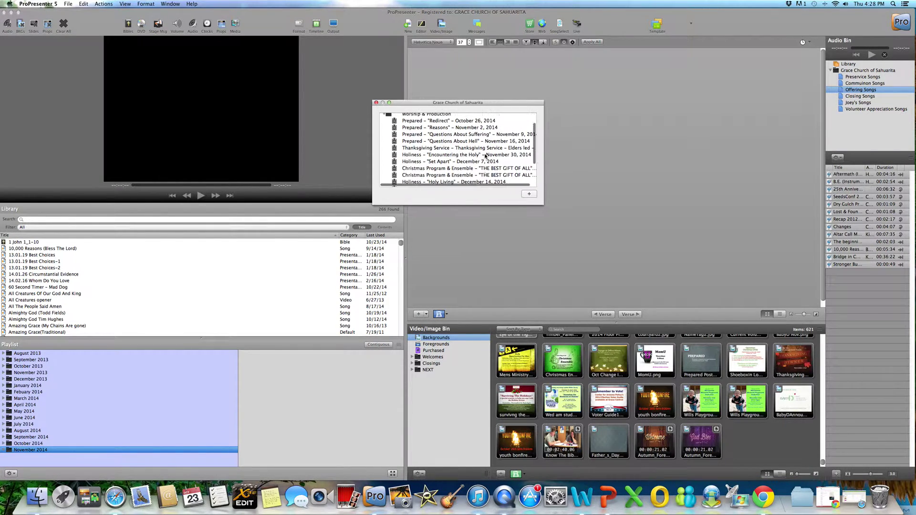
# Import the 'Prepared – Reasons' November 2, 2014 service plan as a playlist
pyautogui.click(414, 135)
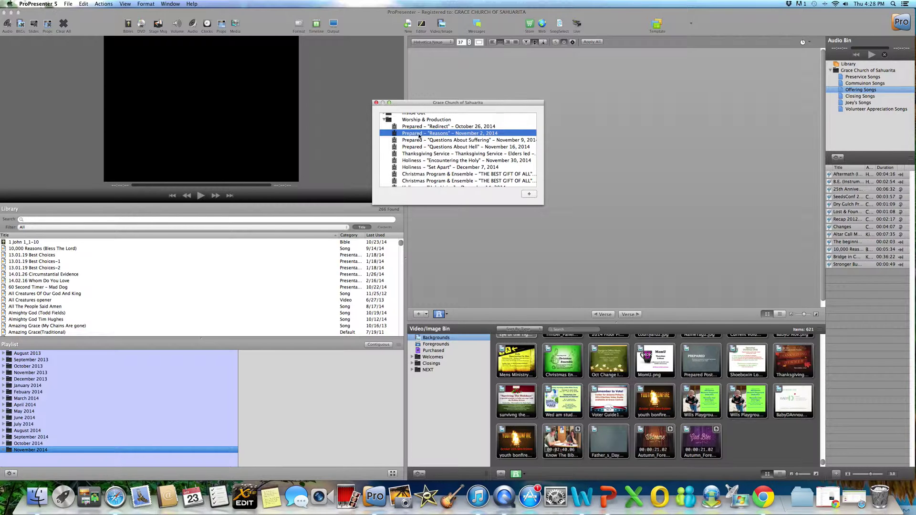
pyautogui.click(530, 194)
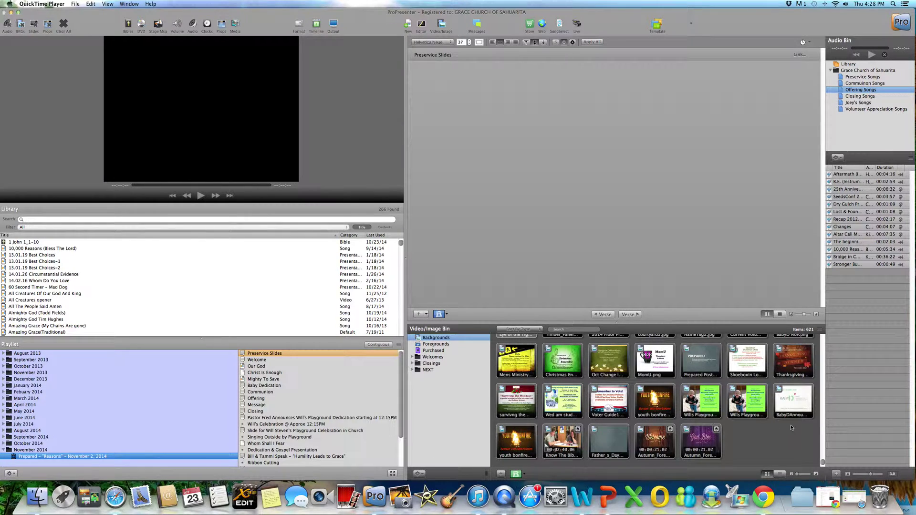
pyautogui.scroll(-5, 288, 424)
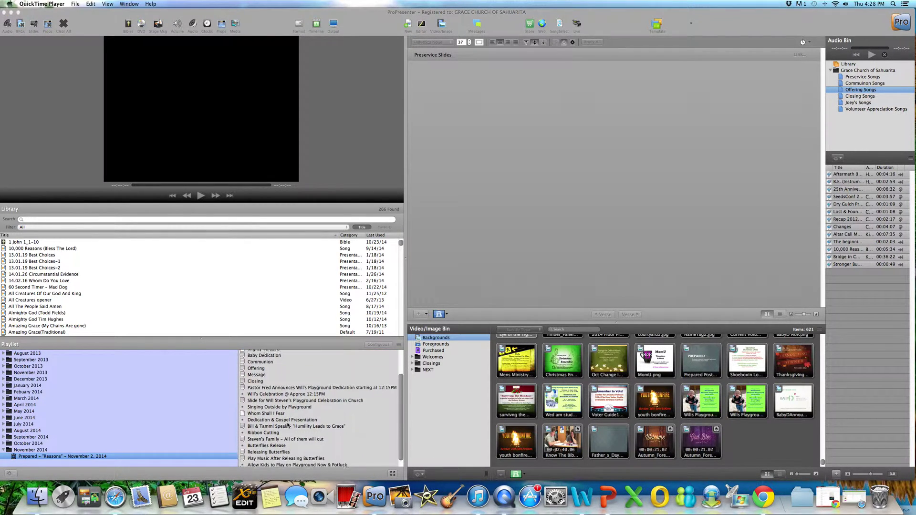
pyautogui.scroll(5, 287, 424)
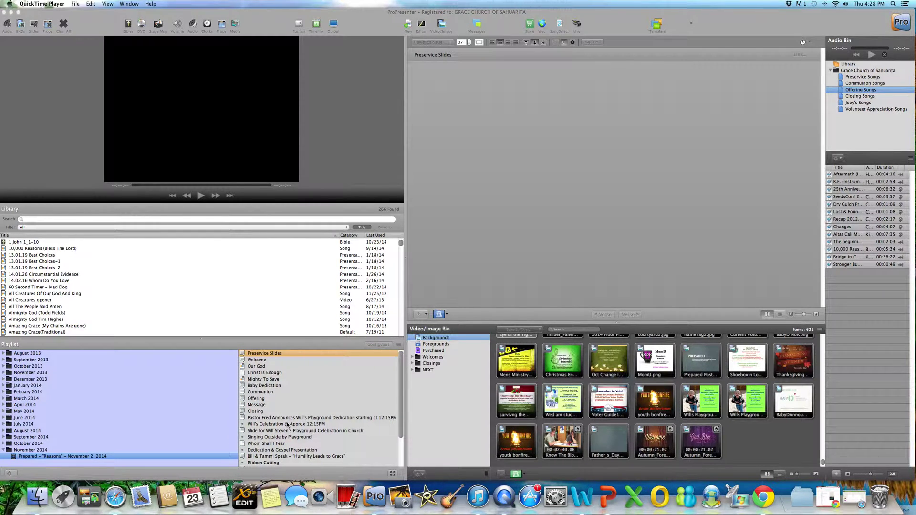
# Review the Welcome, Our God, Christ Is Enough, Mighty To Save and Communion items, then open the gear menu
pyautogui.click(256, 365)
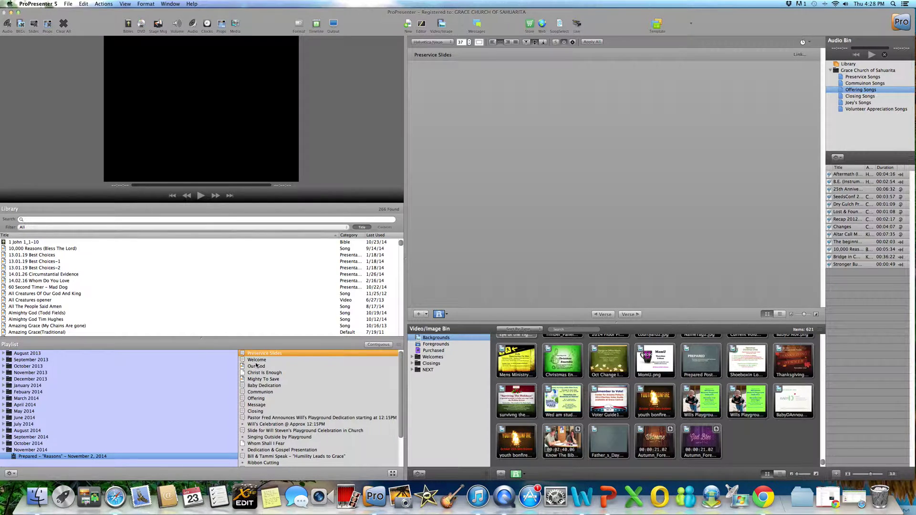
pyautogui.click(257, 360)
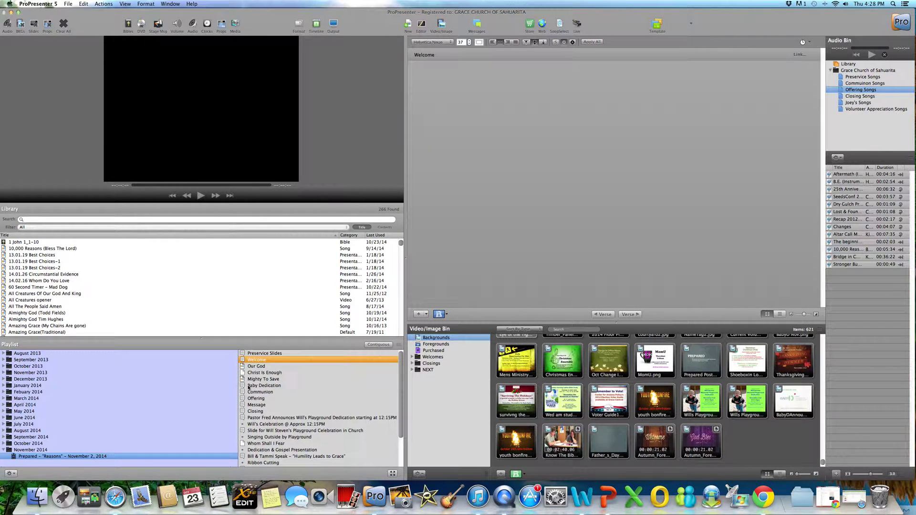
pyautogui.click(256, 365)
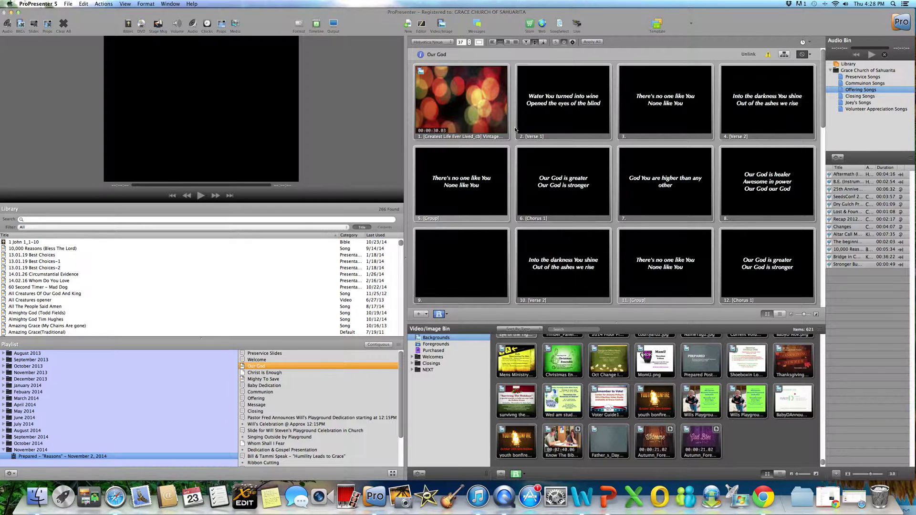
pyautogui.click(261, 373)
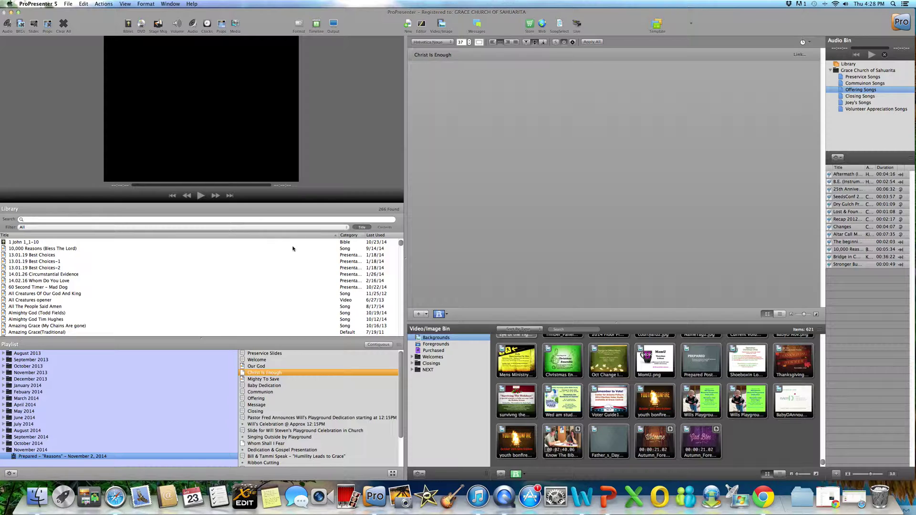
pyautogui.scroll(-10, 223, 299)
pyautogui.scroll(-10, 223, 299)
pyautogui.scroll(-10, 224, 299)
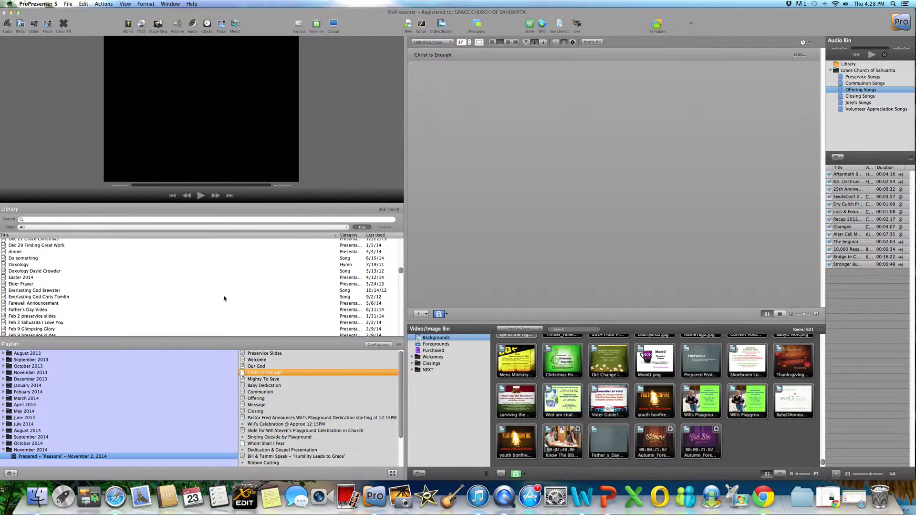
pyautogui.scroll(5, 224, 298)
pyautogui.scroll(3, 224, 298)
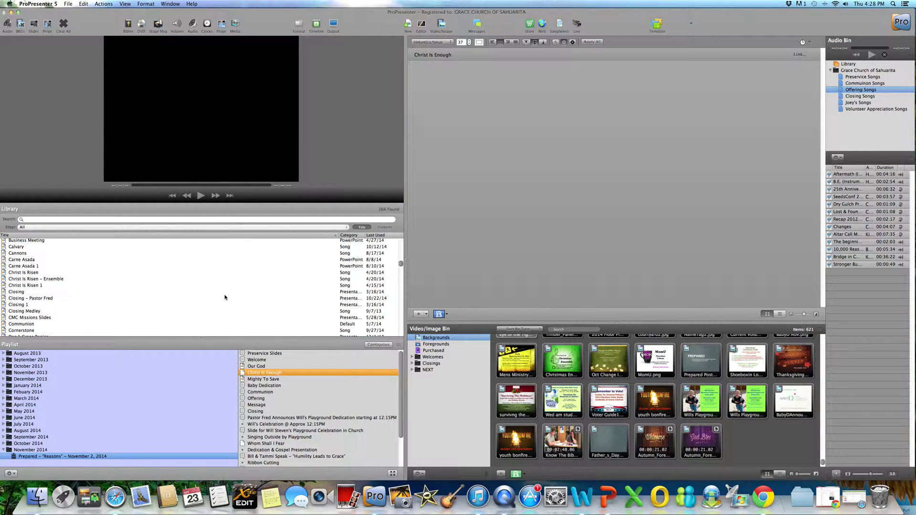
pyautogui.click(262, 379)
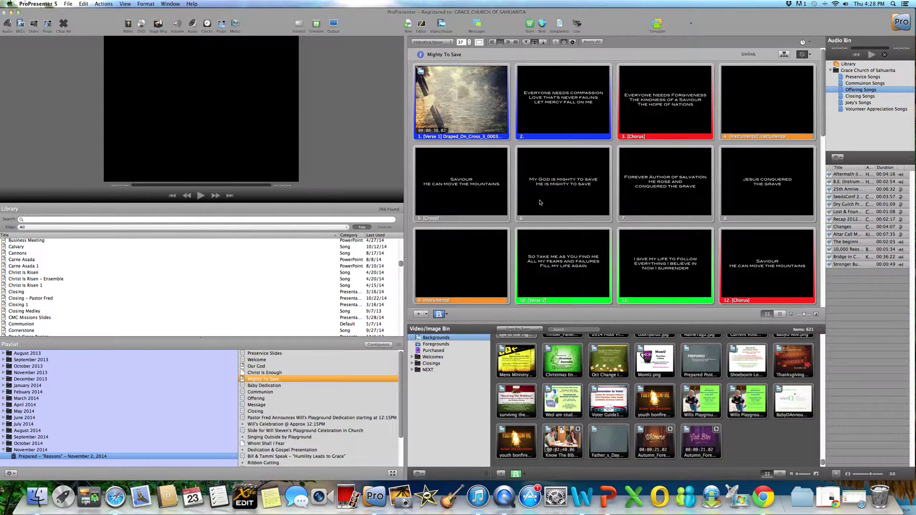
pyautogui.click(260, 391)
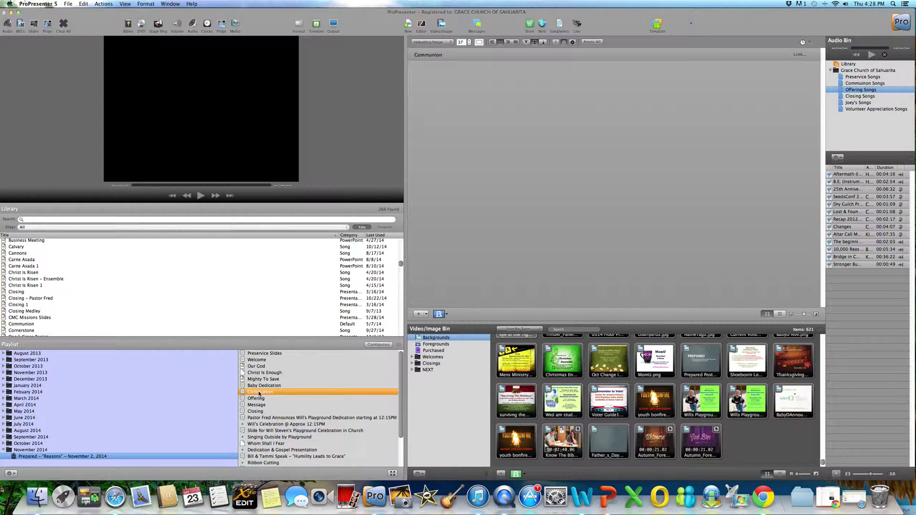
pyautogui.click(12, 474)
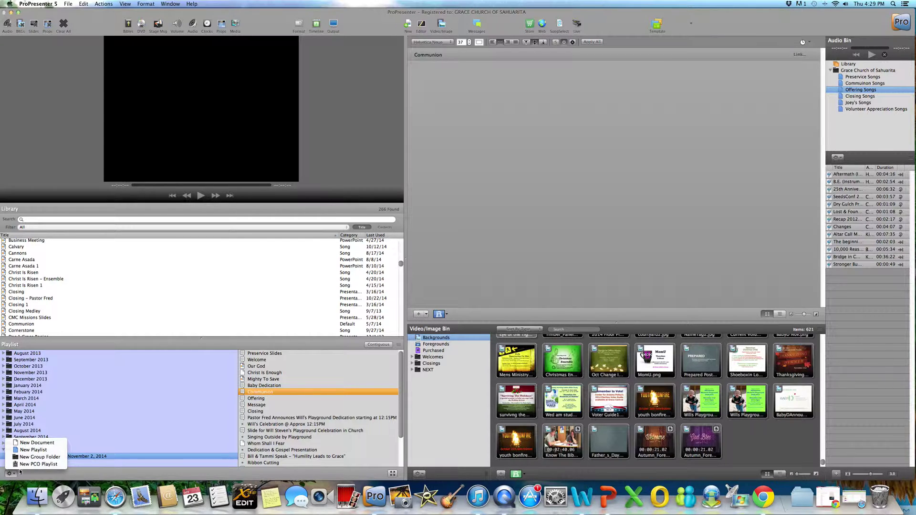
# Import the November 9 'Questions About Suffering' plan as a playlist and restore the browser
pyautogui.click(36, 464)
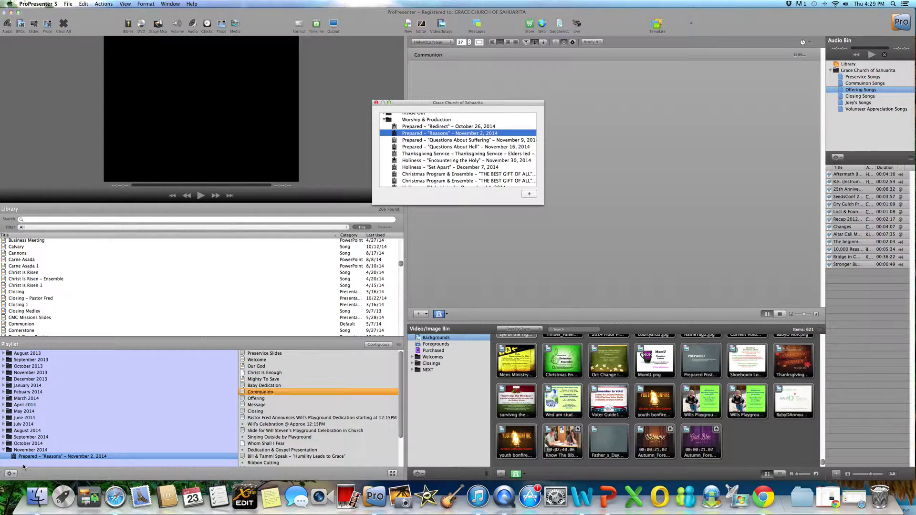
pyautogui.click(461, 140)
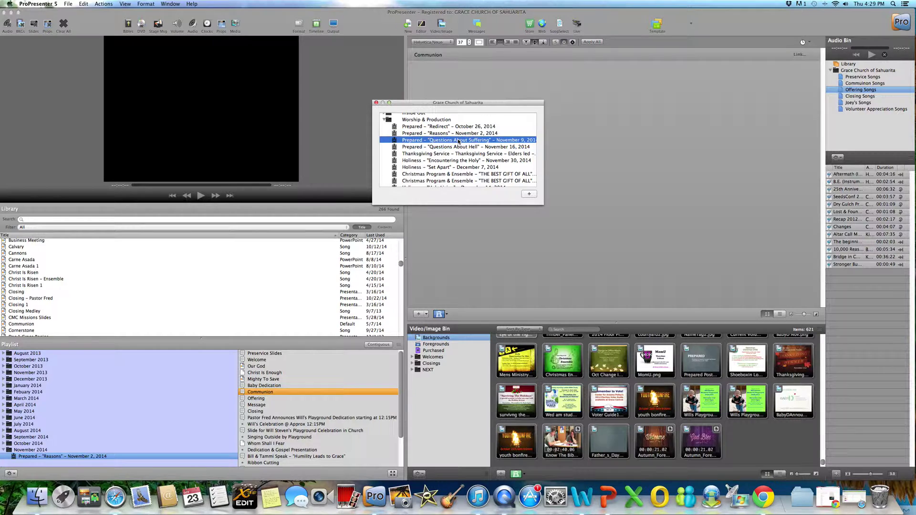
pyautogui.click(529, 195)
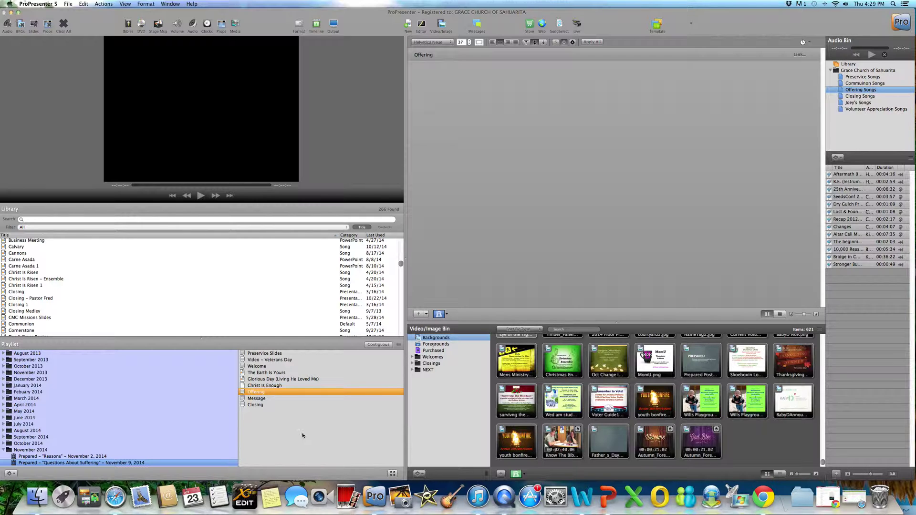
pyautogui.click(837, 472)
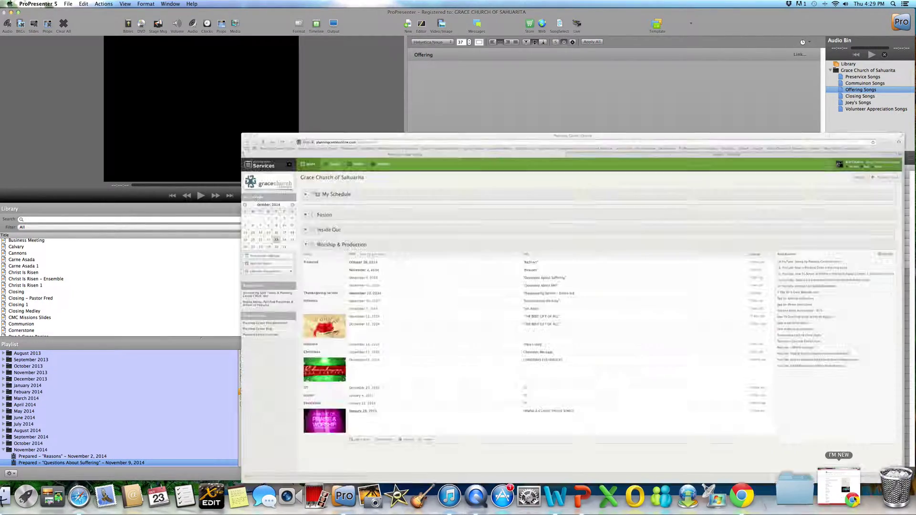
# Open the November 2 Worship & Production plan and its add-an-item options
pyautogui.click(181, 192)
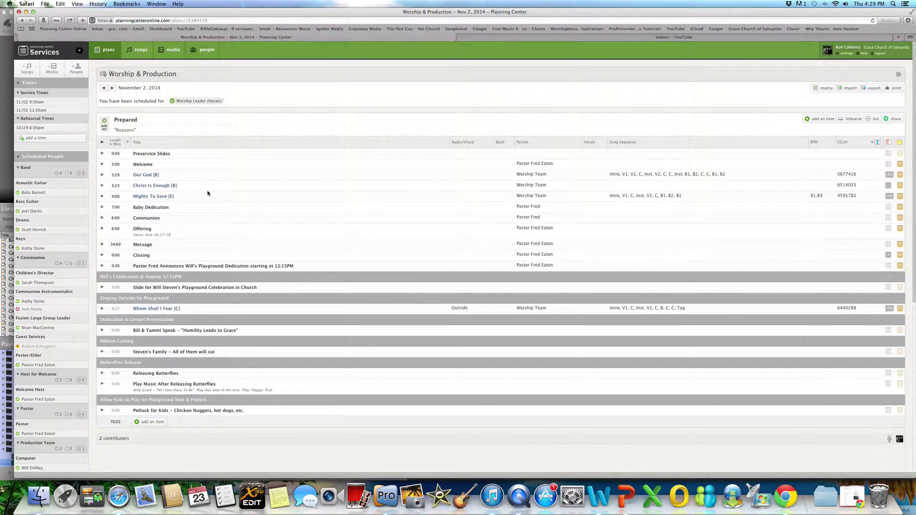
pyautogui.moveTo(186, 155)
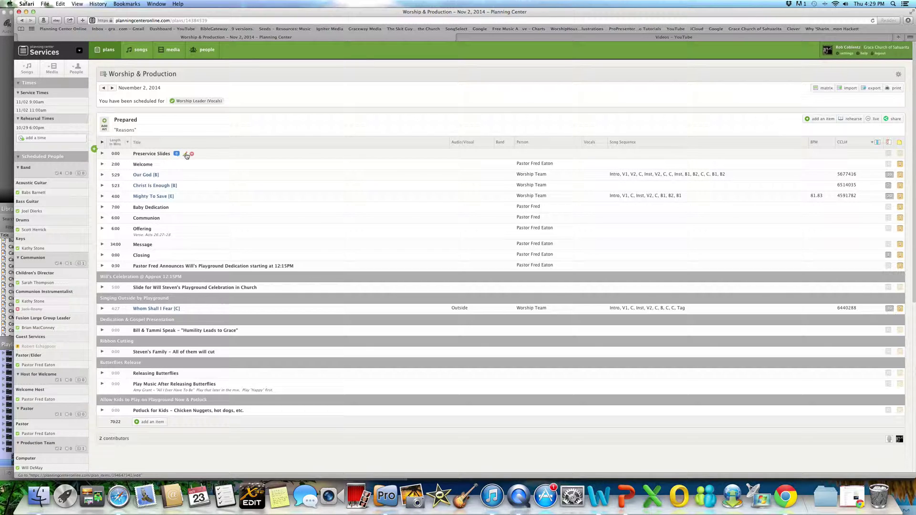
pyautogui.click(151, 421)
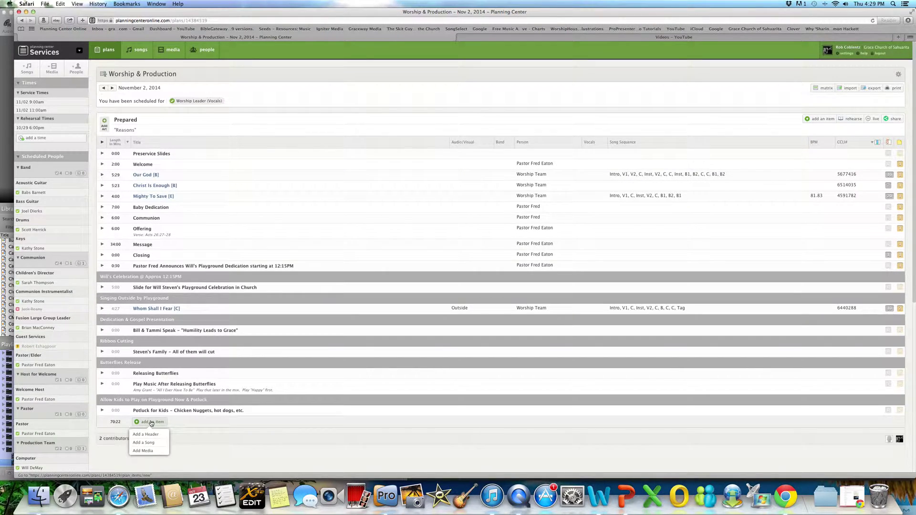
# Add a 'Video' item, move it to the top of the November 2 plan, and close Safari
pyautogui.click(151, 423)
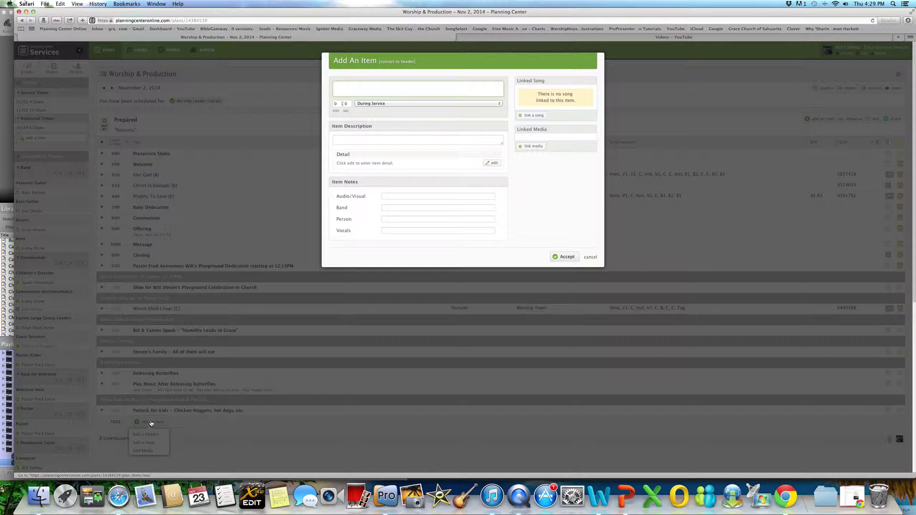
pyautogui.write('Video')
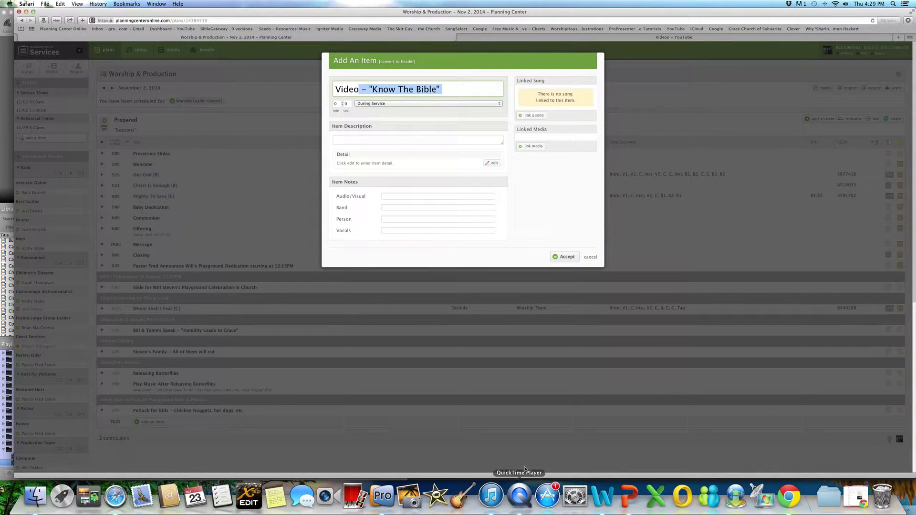
pyautogui.press('BackSpace')
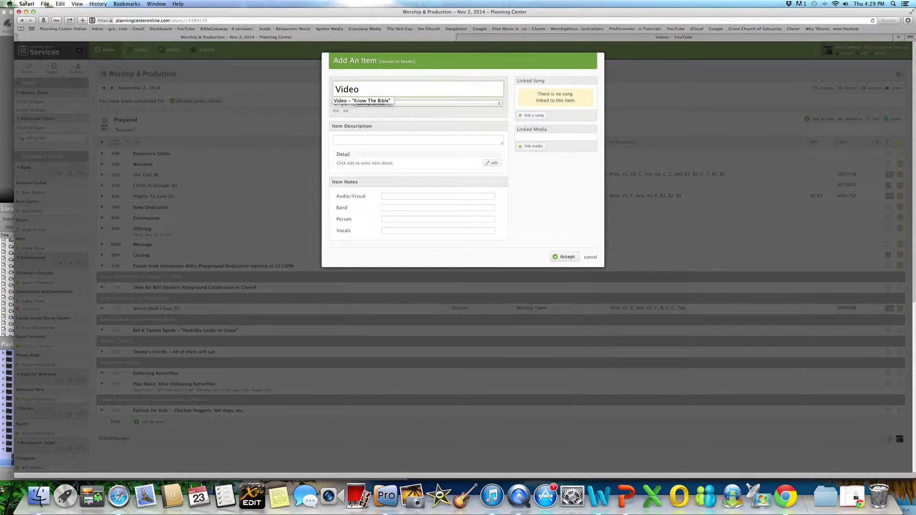
pyautogui.click(565, 256)
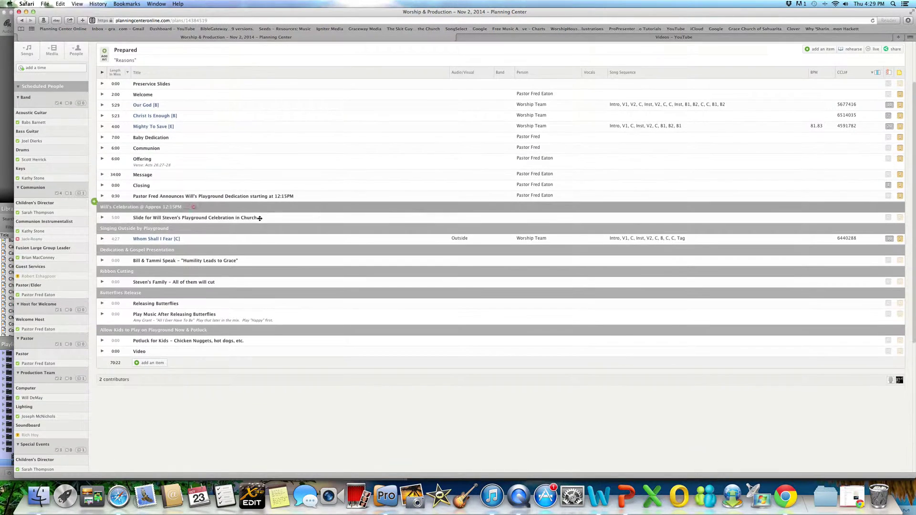
pyautogui.moveTo(139, 351); pyautogui.dragTo(210, 87)
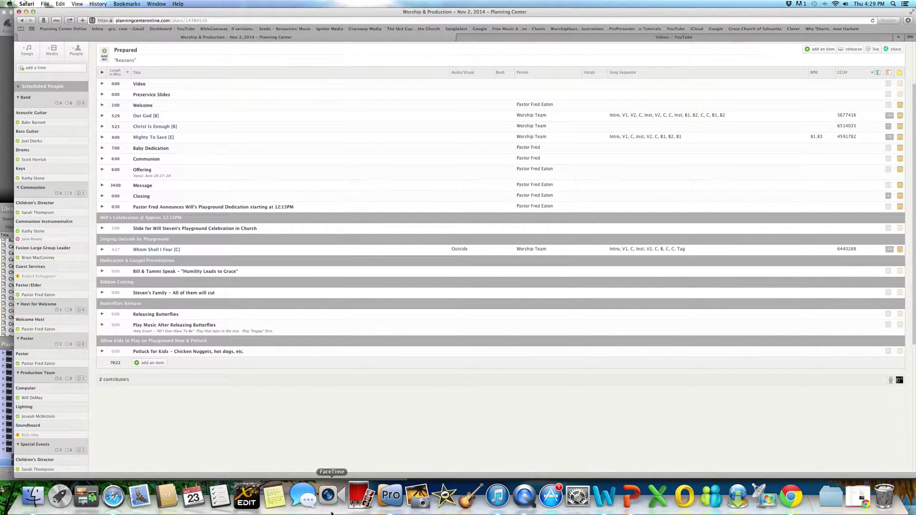
pyautogui.scroll(-3, 337, 415)
pyautogui.scroll(6, 337, 415)
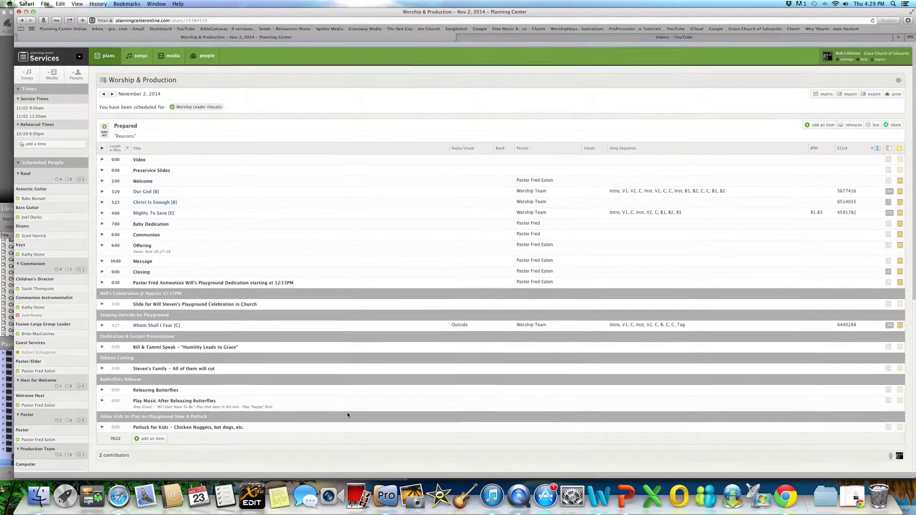
pyautogui.click(98, 52)
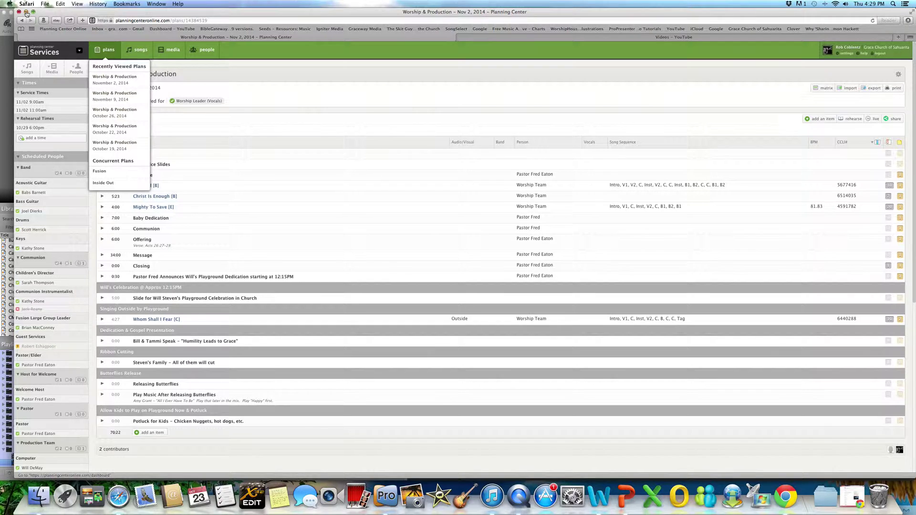
pyautogui.click(18, 12)
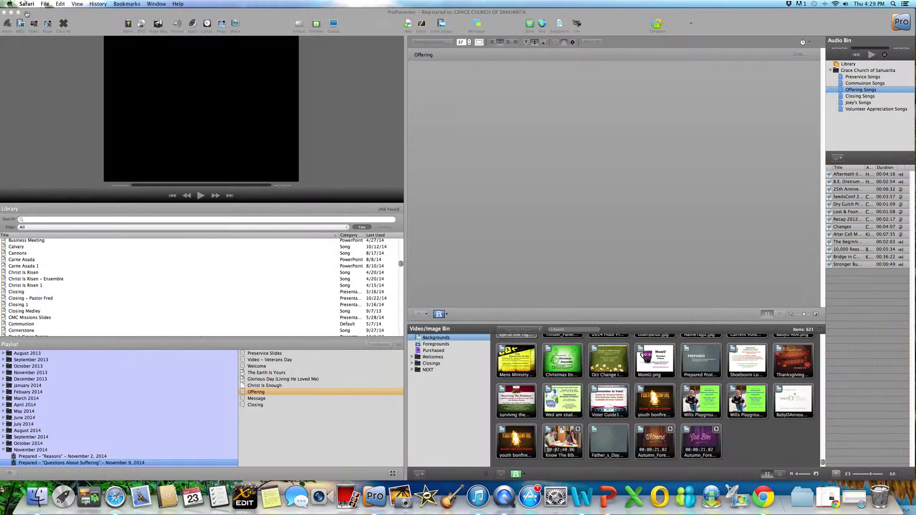
# Refresh the 'Reasons' playlist from Planning Center and check the new Video item
pyautogui.click(60, 463)
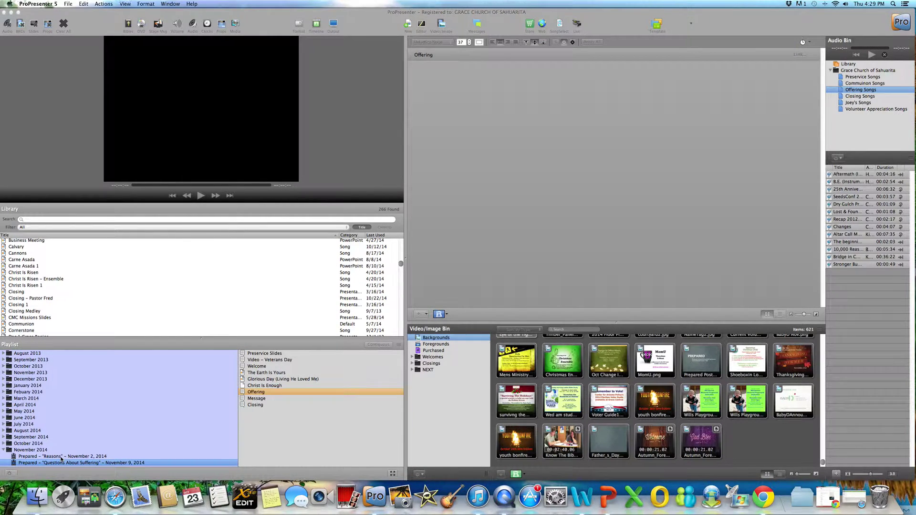
pyautogui.click(62, 457)
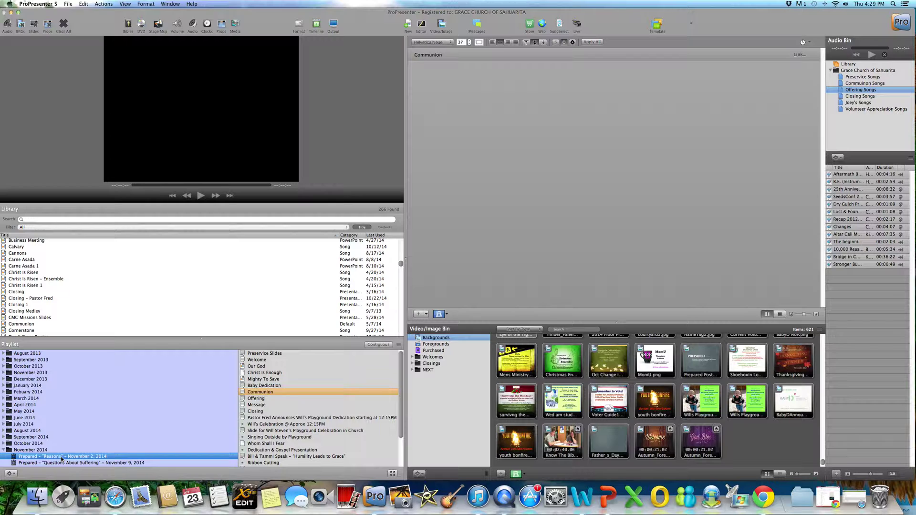
pyautogui.rightClick(61, 457)
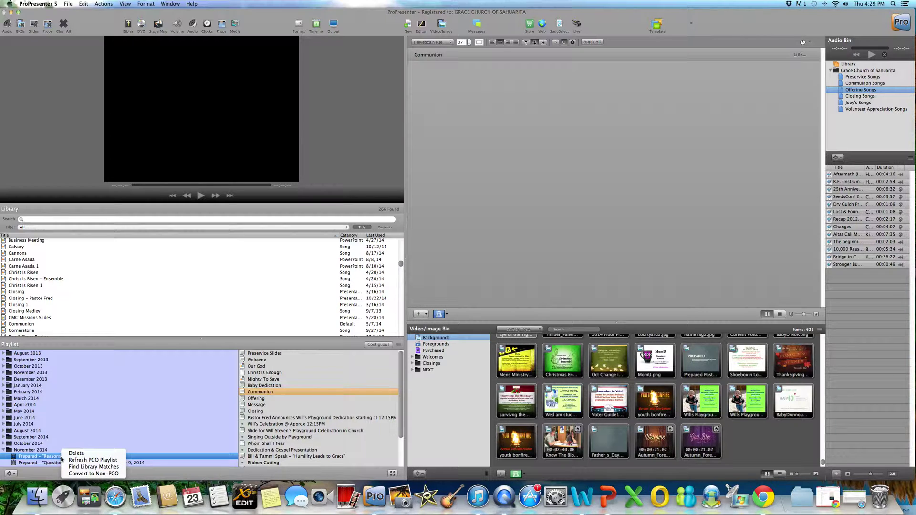
pyautogui.click(86, 461)
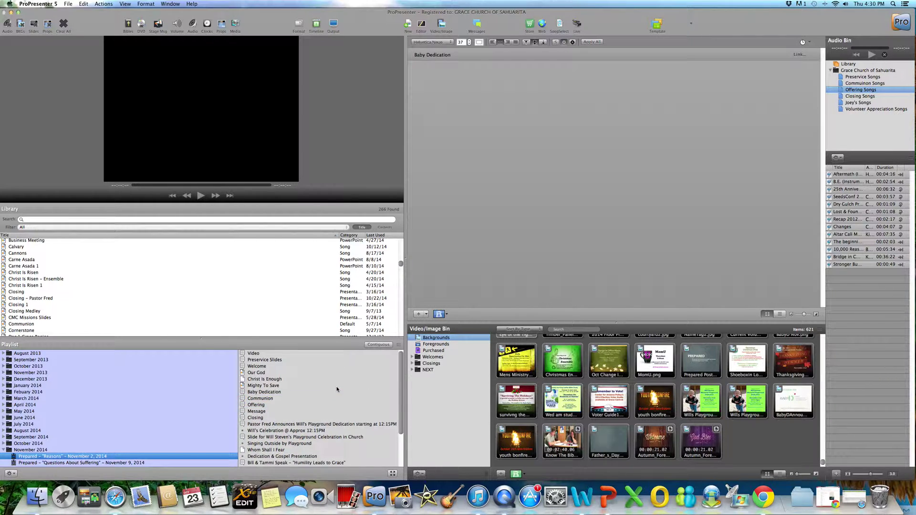
pyautogui.click(243, 354)
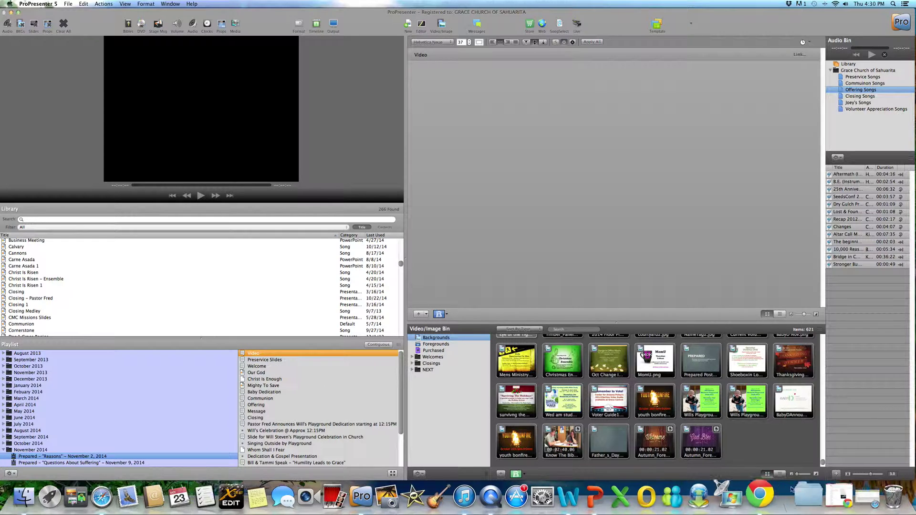
# Delete the Video item from the November 2 plan in Planning Center
pyautogui.click(831, 496)
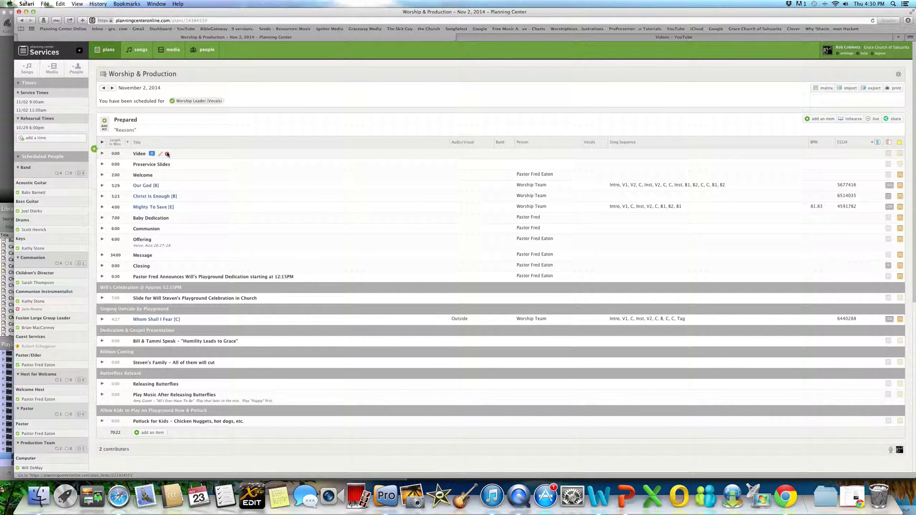
pyautogui.click(167, 154)
pyautogui.click(513, 158)
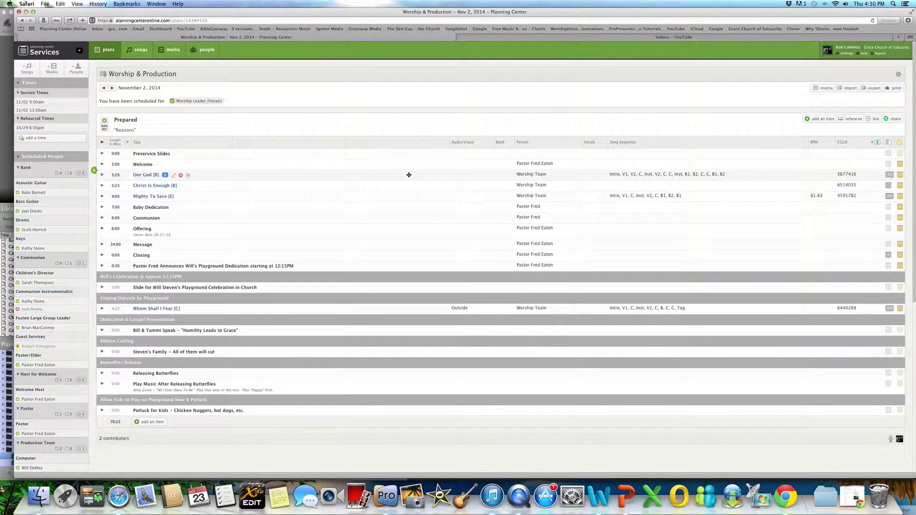
# Refresh the 'Reasons' playlist again, apply the update dropping Video, and minimize ProPresenter
pyautogui.click(27, 13)
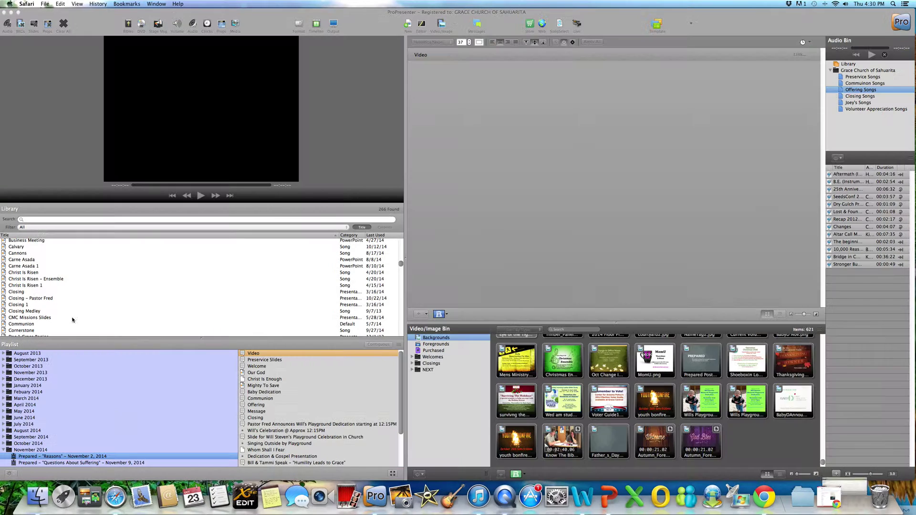
pyautogui.rightClick(61, 458)
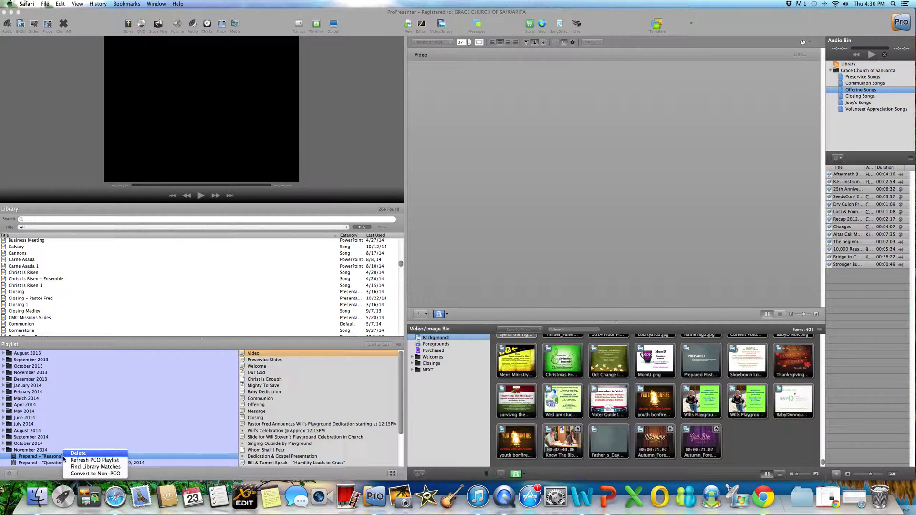
pyautogui.click(86, 460)
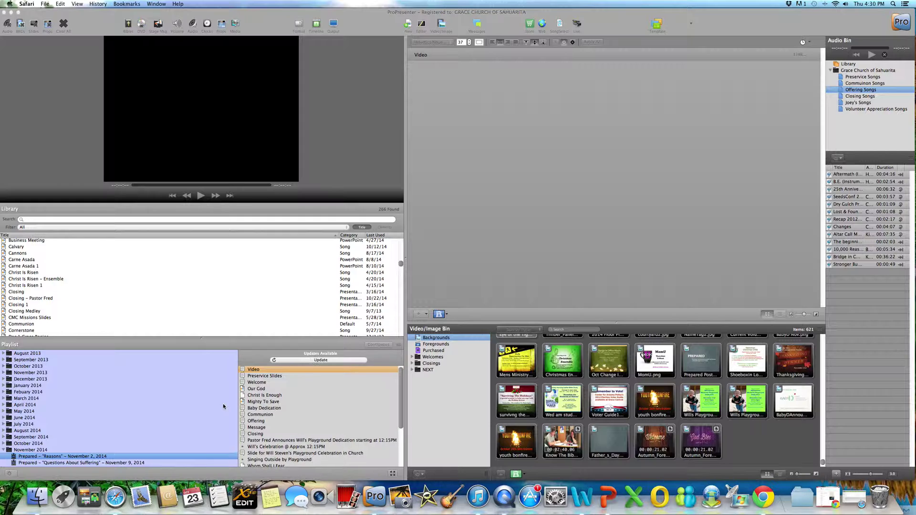
pyautogui.click(320, 360)
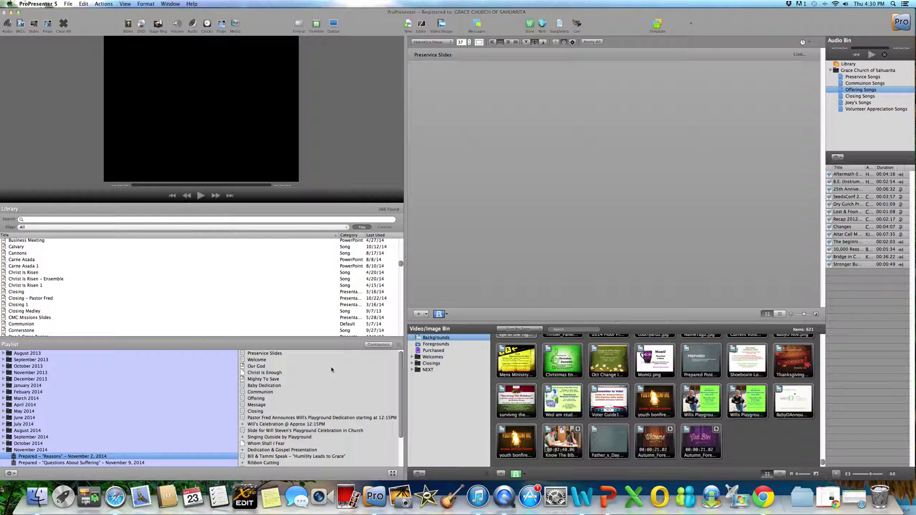
pyautogui.click(13, 13)
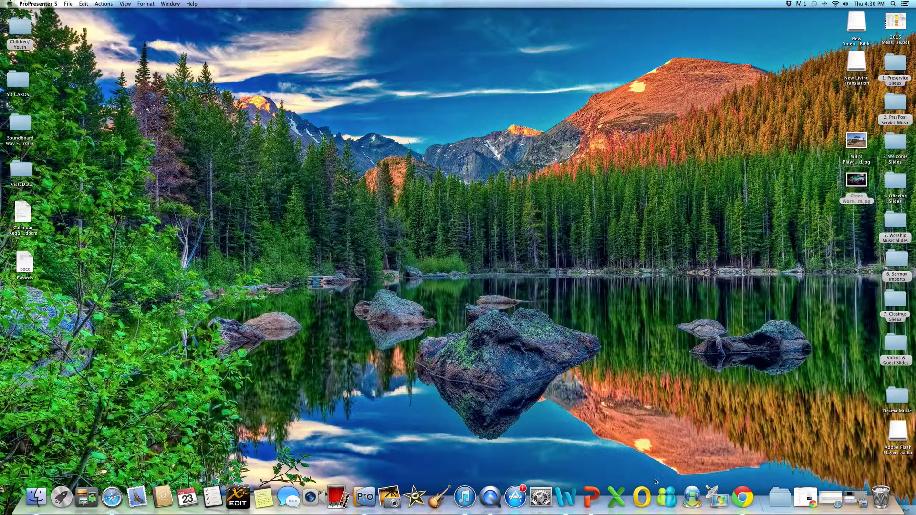